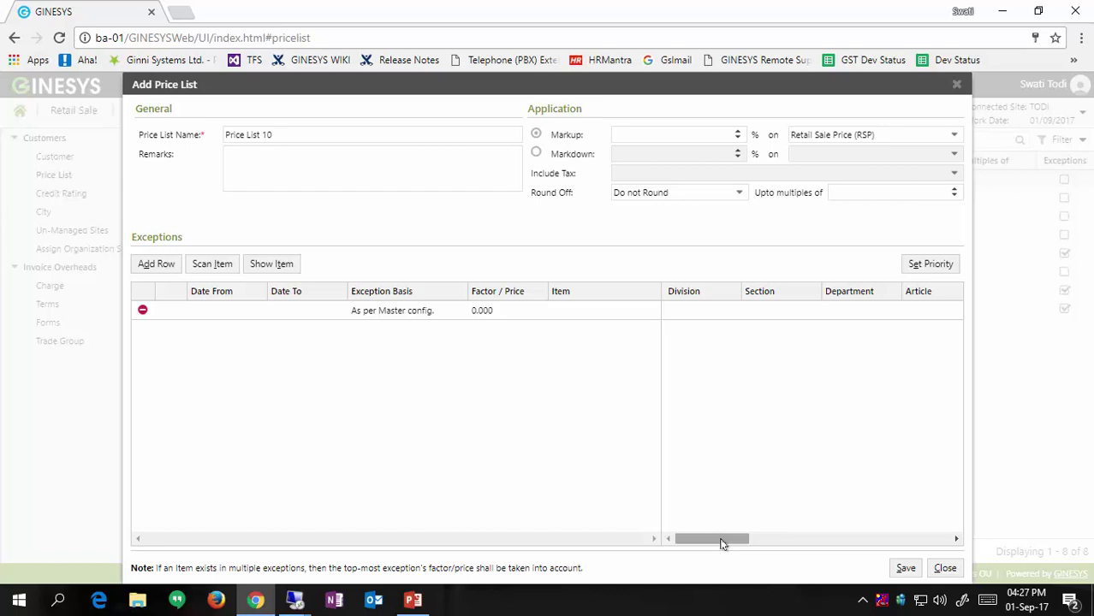
# Change the markup's price basis to Wholesale Price (WSP) and switch it again to Standard Rate.
pyautogui.moveTo(721, 544); pyautogui.dragTo(908, 542)
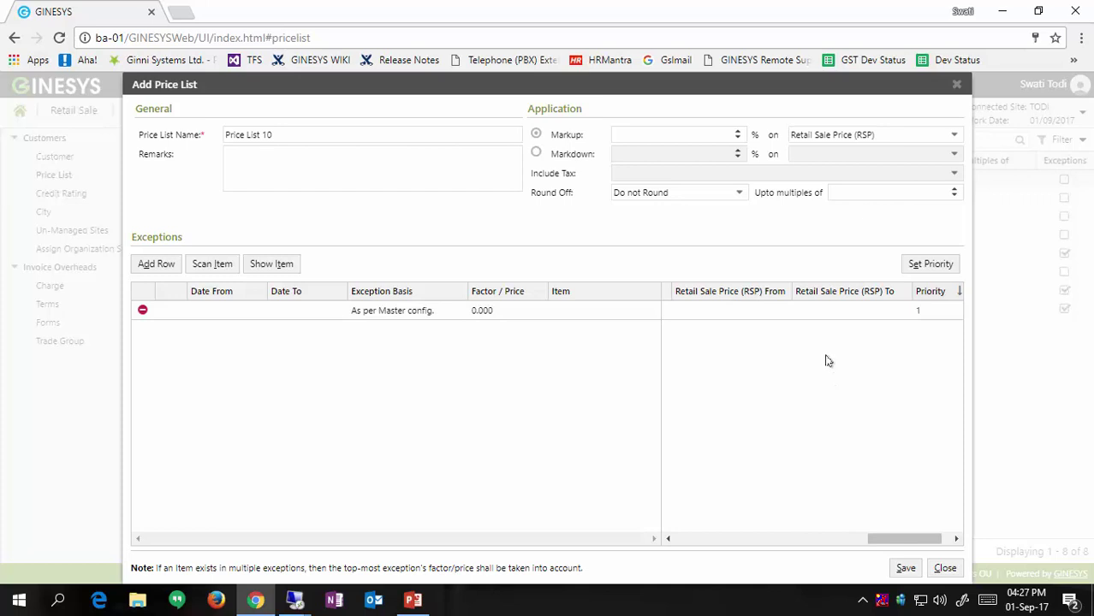
pyautogui.click(807, 135)
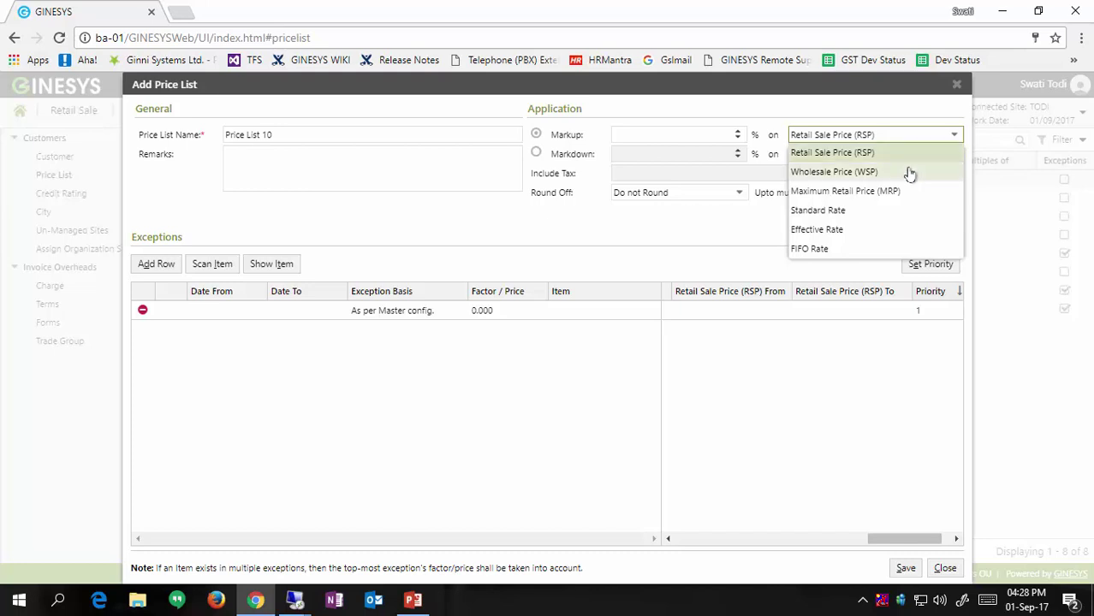
pyautogui.click(909, 174)
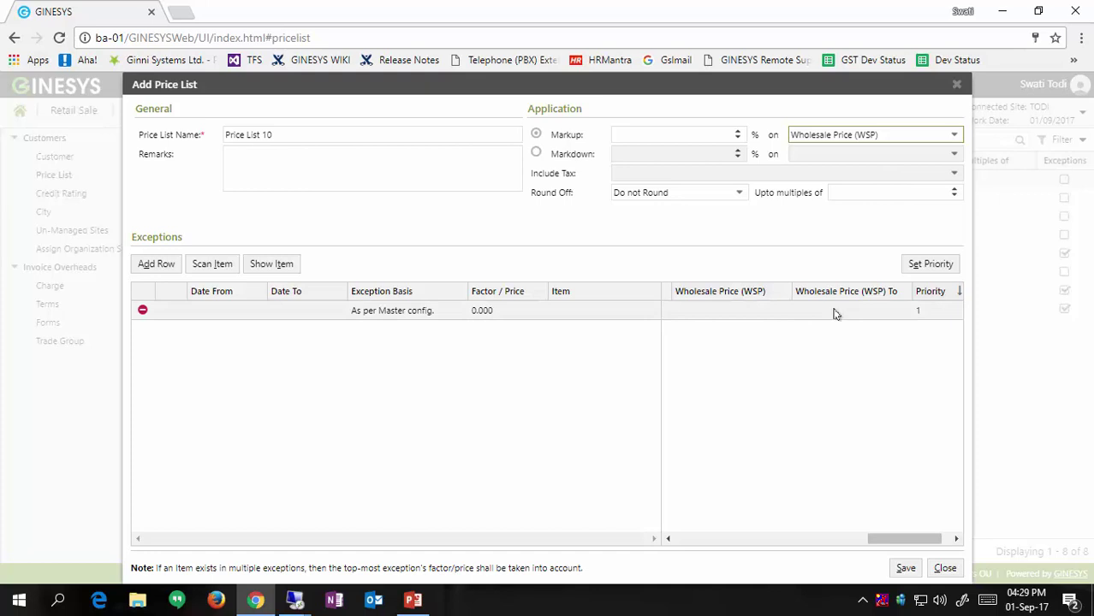
pyautogui.click(952, 136)
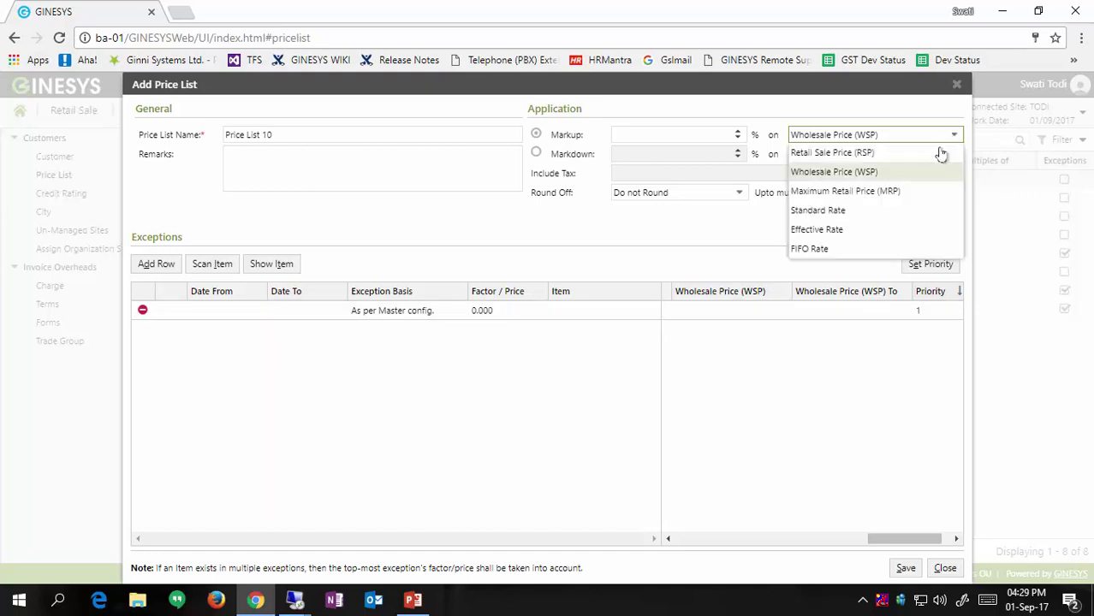
pyautogui.click(901, 214)
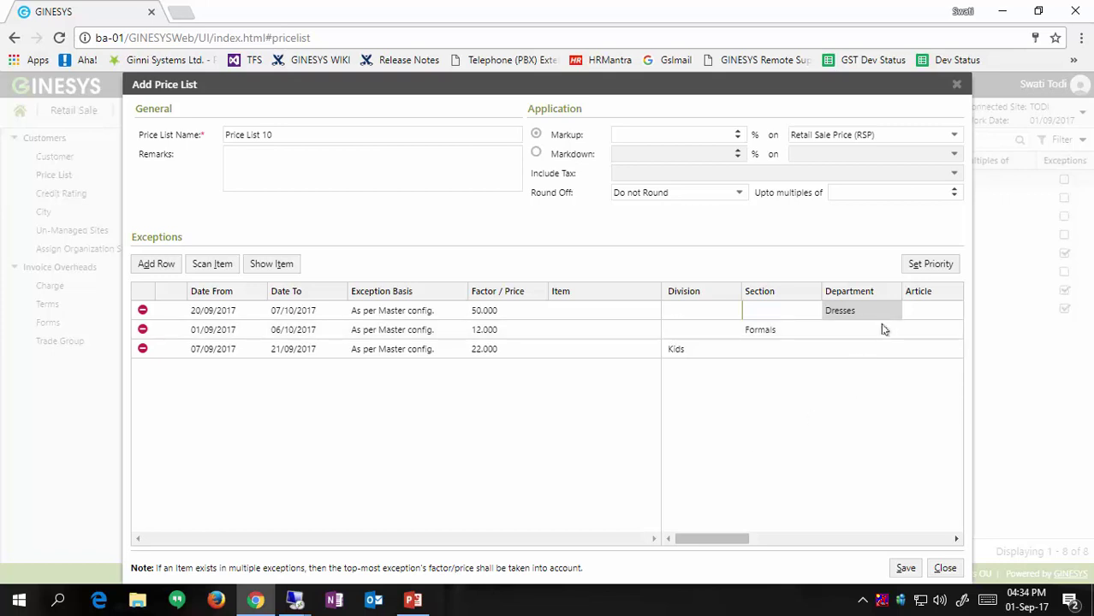
# Open the priority settings for the exceptions and move the Formals section exception to the top of the order.
pyautogui.click(938, 262)
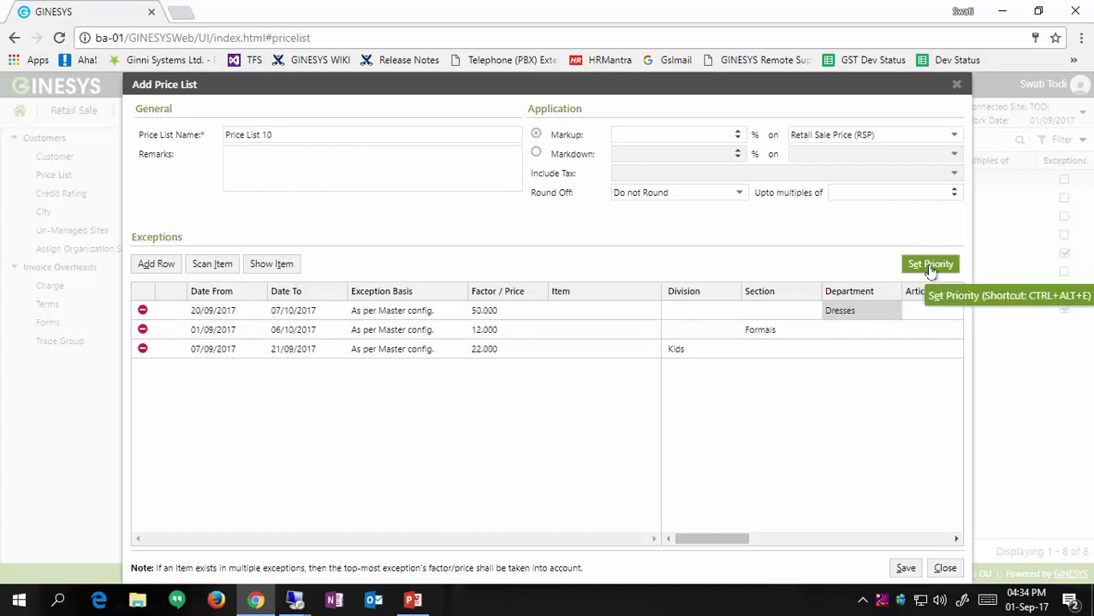
pyautogui.click(925, 267)
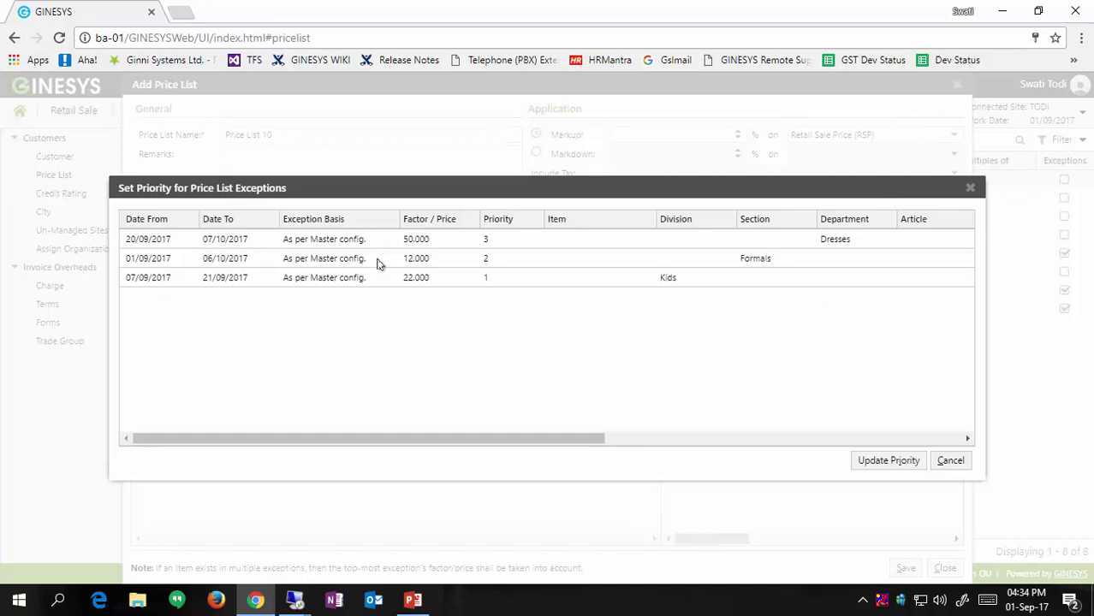
pyautogui.moveTo(379, 262); pyautogui.dragTo(385, 242)
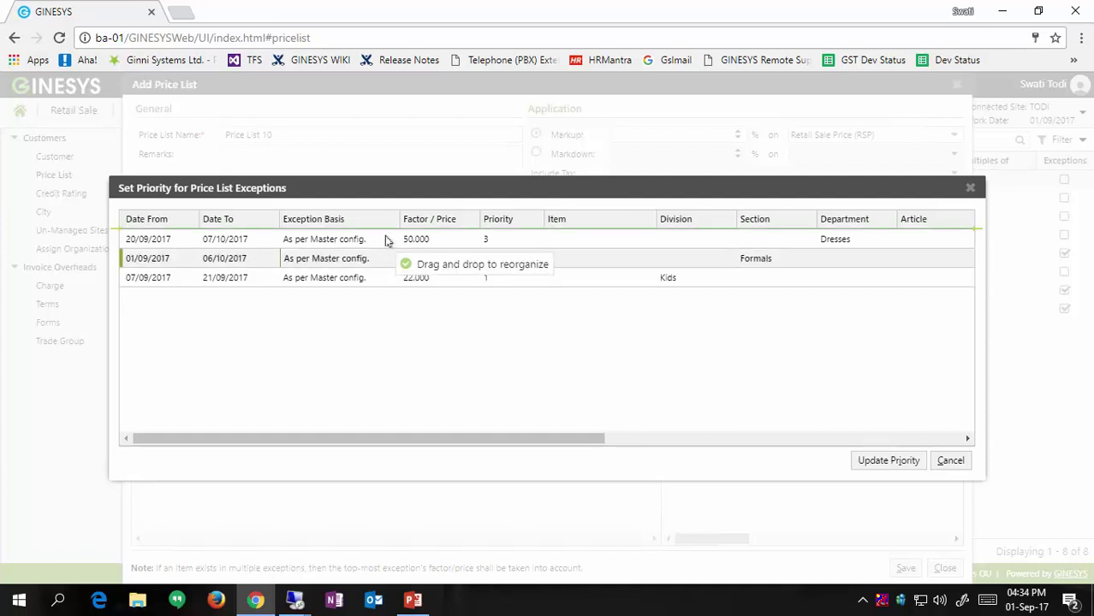
pyautogui.moveTo(385, 242); pyautogui.dragTo(385, 241)
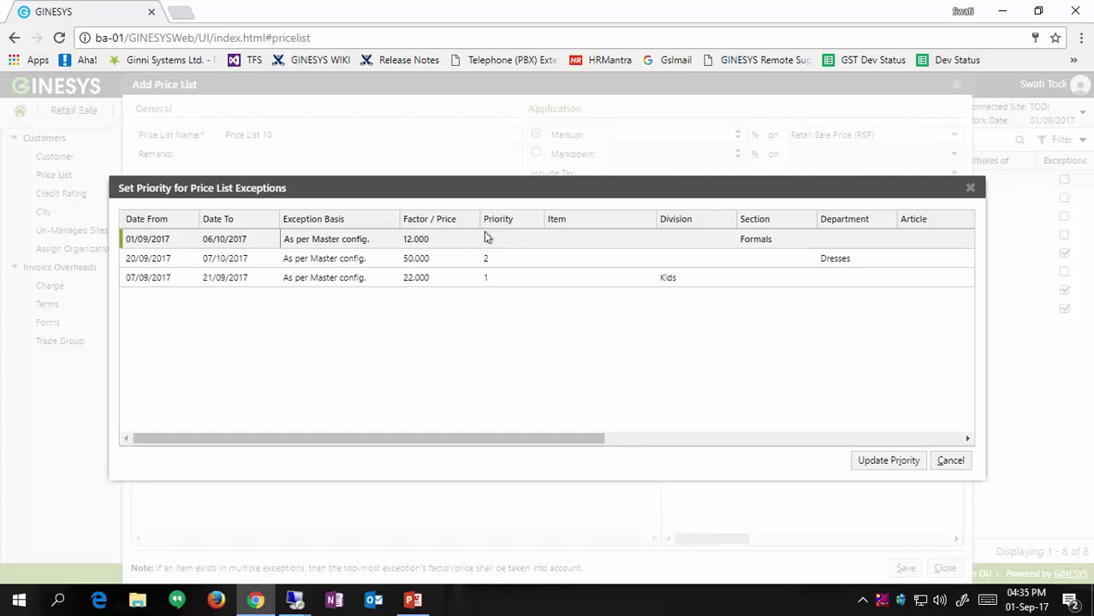
# Move the Formals exception to the bottom of the priority order and update the priorities.
pyautogui.click(432, 243)
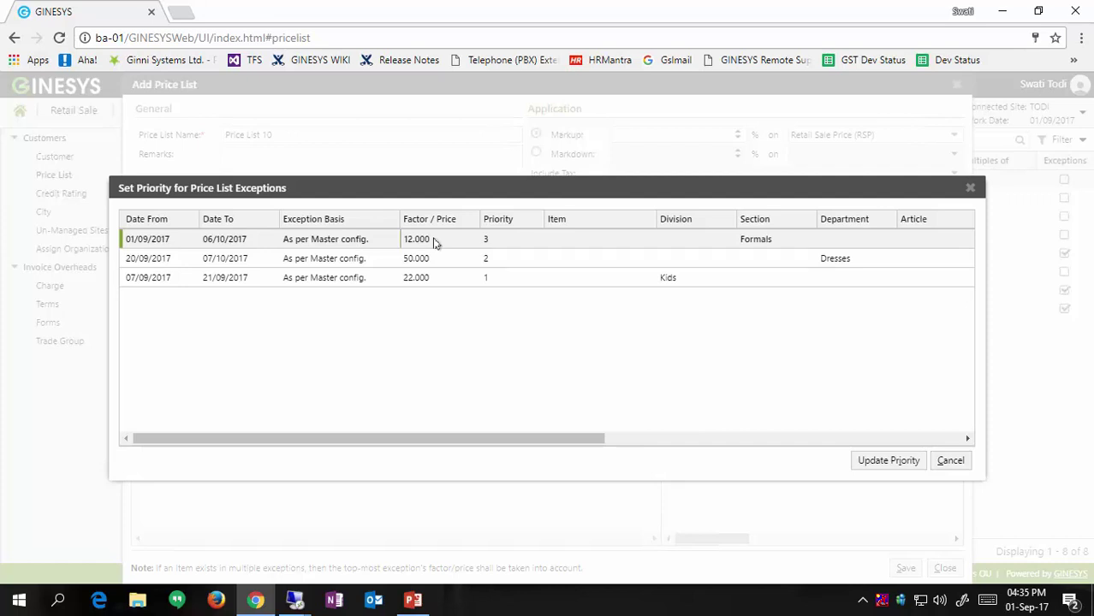
pyautogui.rightClick(434, 243)
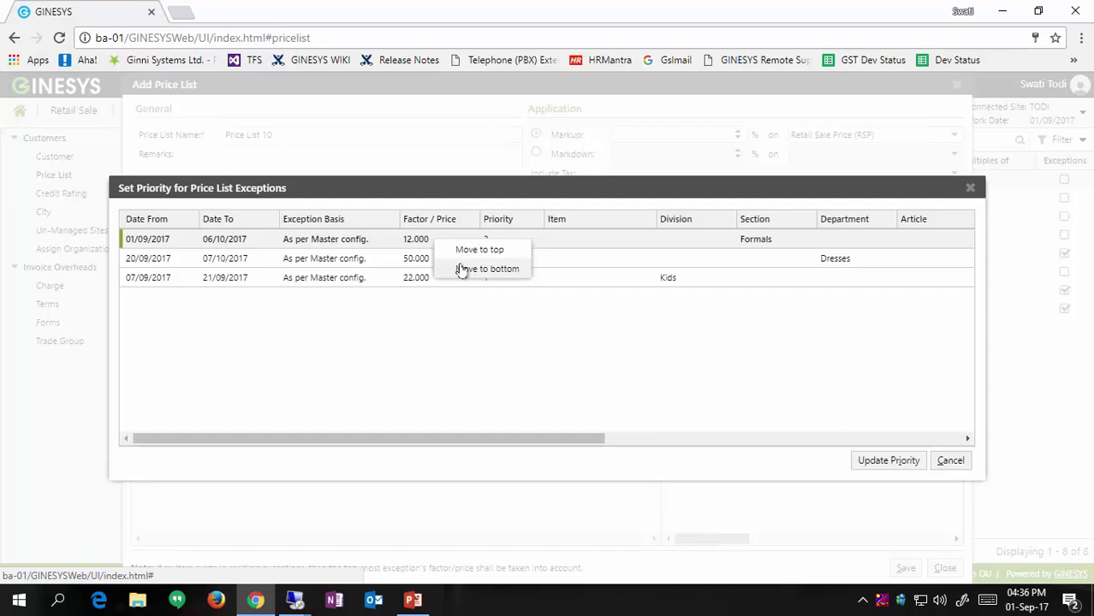
pyautogui.click(487, 268)
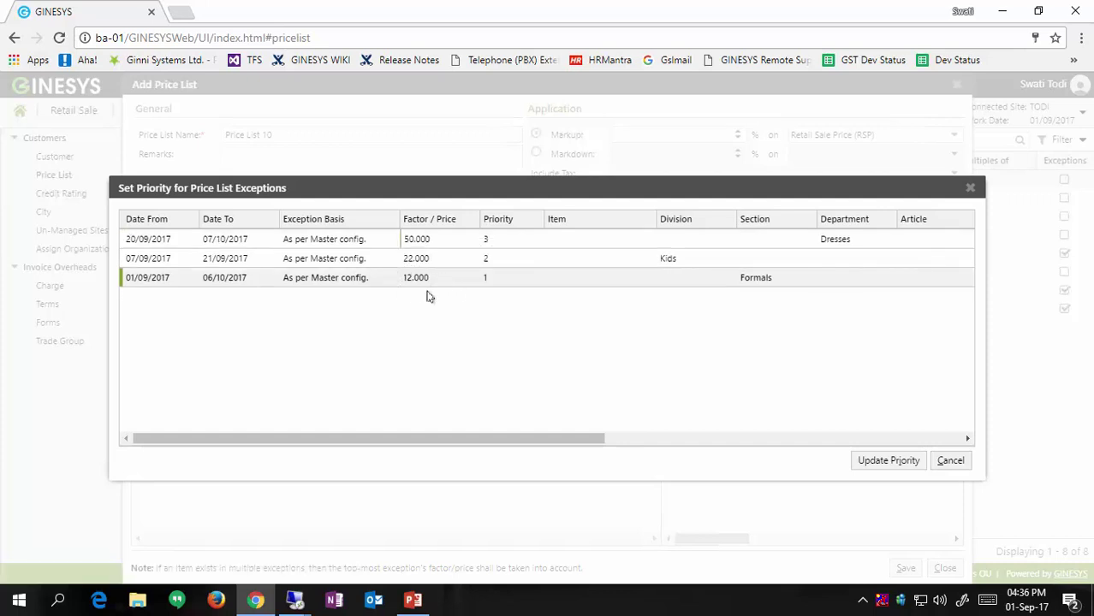
pyautogui.click(890, 460)
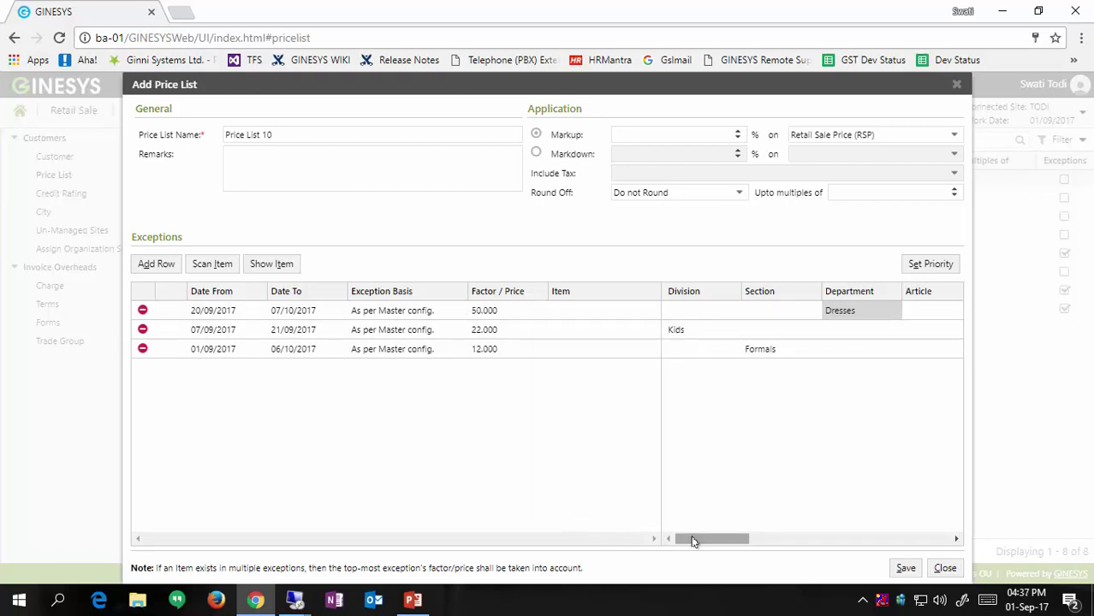
pyautogui.moveTo(695, 540); pyautogui.dragTo(924, 524)
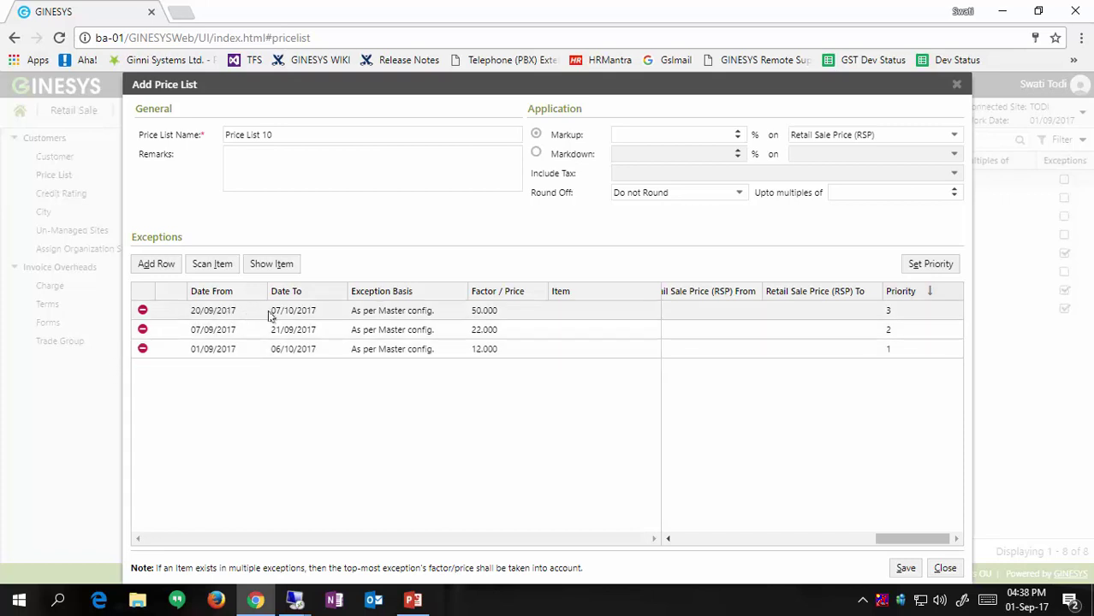
# Add a blank exception row and open the calendar for its start date.
pyautogui.click(157, 265)
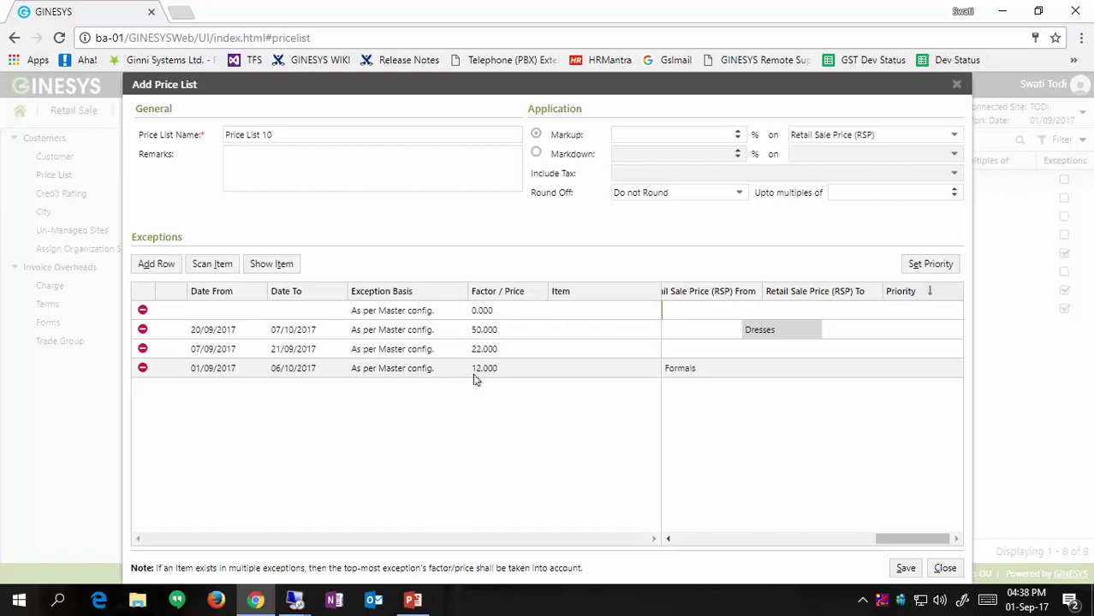
pyautogui.click(227, 315)
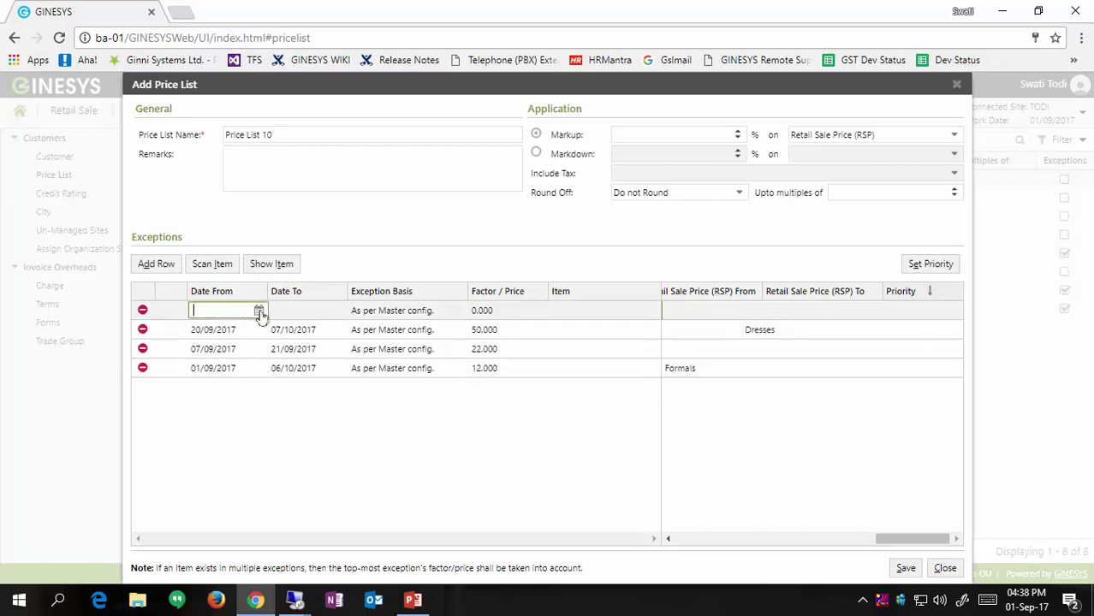
pyautogui.click(259, 314)
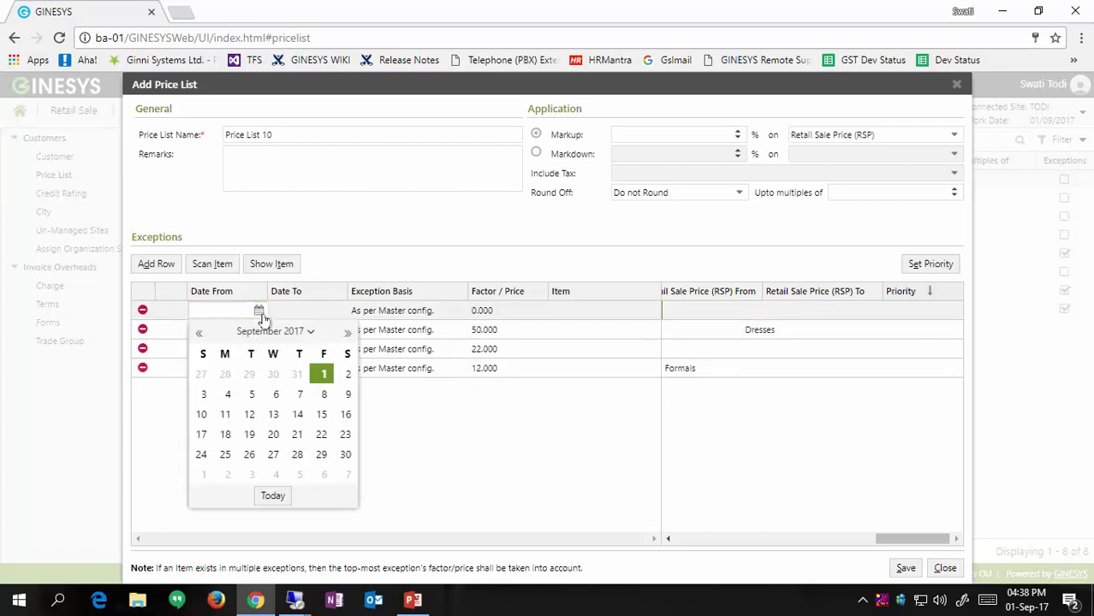
pyautogui.click(239, 318)
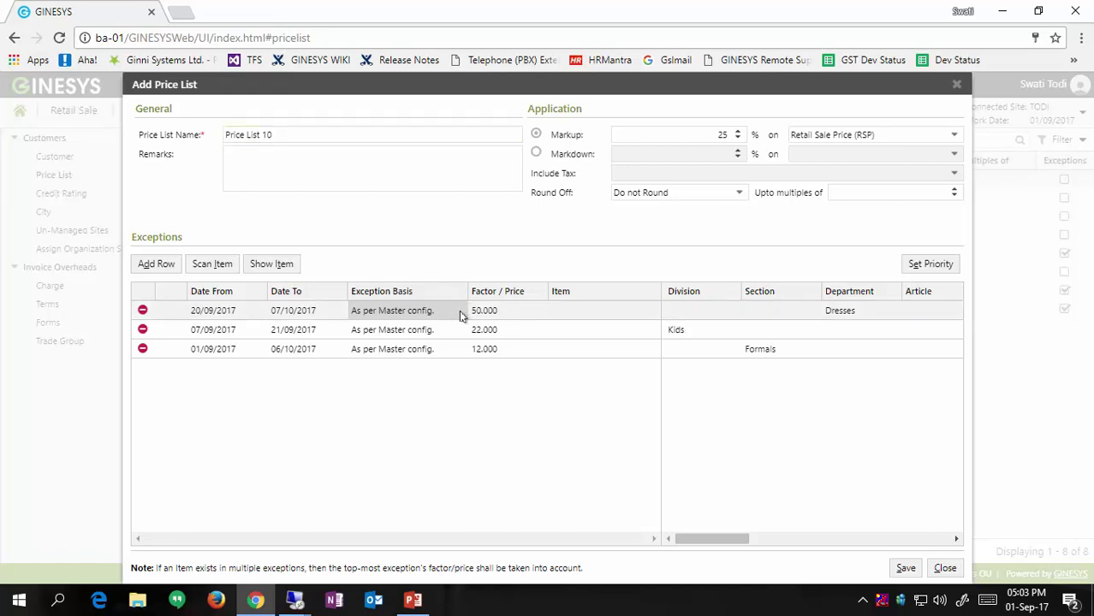
# Set the exception basis of the Dresses department exception to Fixed Price.
pyautogui.click(459, 316)
pyautogui.click(459, 312)
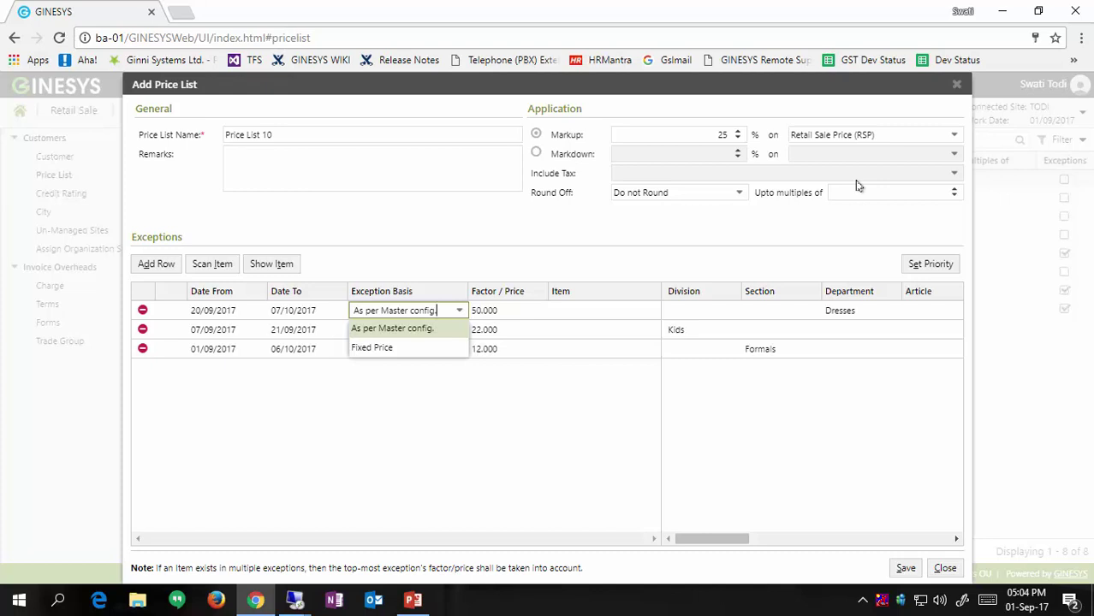
pyautogui.click(406, 349)
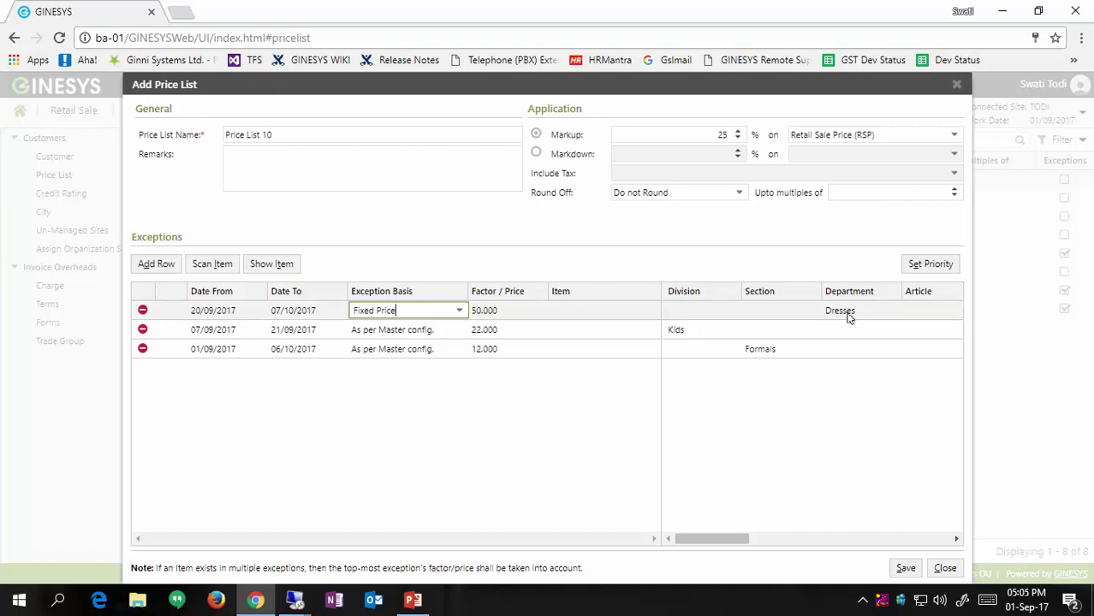
pyautogui.click(874, 316)
pyautogui.write('Dresses')
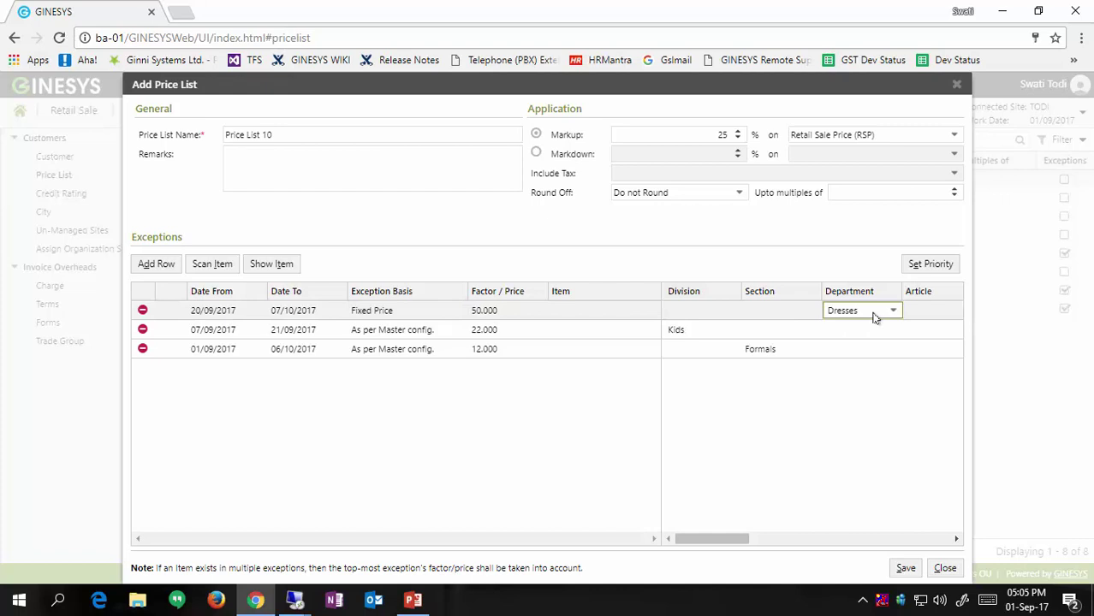
pyautogui.click(528, 315)
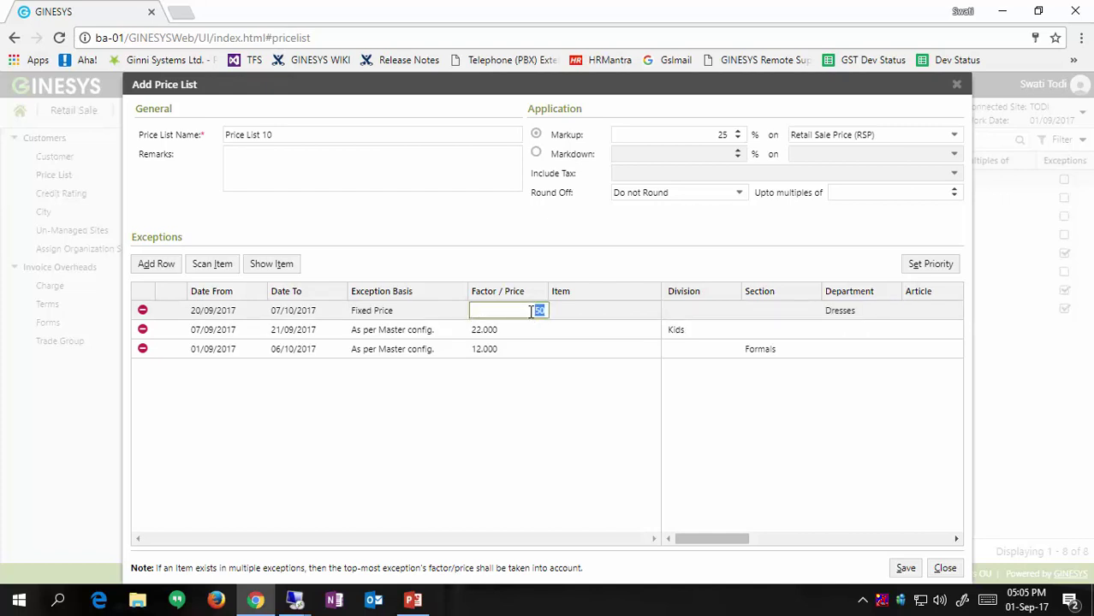
pyautogui.click(530, 311)
pyautogui.press('Tab')
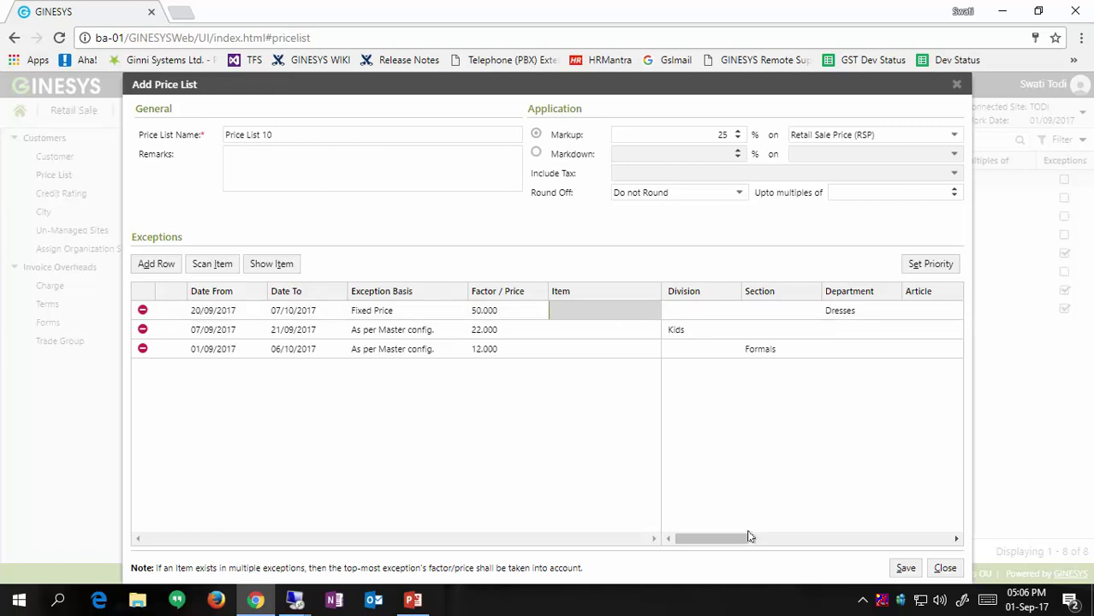
# Add item T1010 as a new exception with the item/barcode scanner in Automatic mode.
pyautogui.moveTo(747, 537); pyautogui.dragTo(698, 528)
pyautogui.click(213, 272)
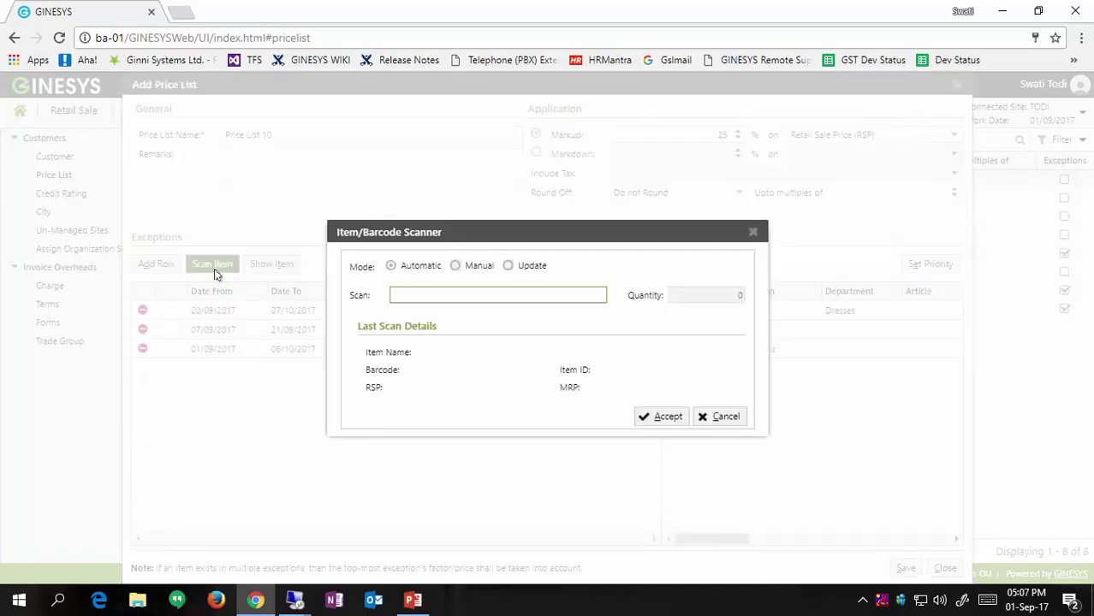
pyautogui.write('t1010')
pyautogui.press('Return')
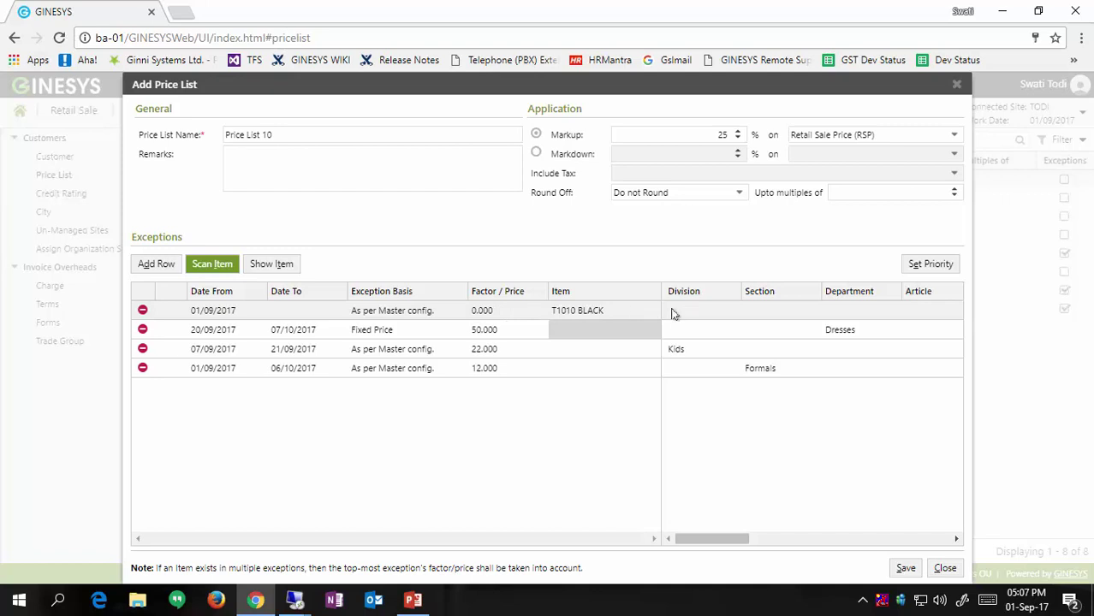
pyautogui.click(628, 337)
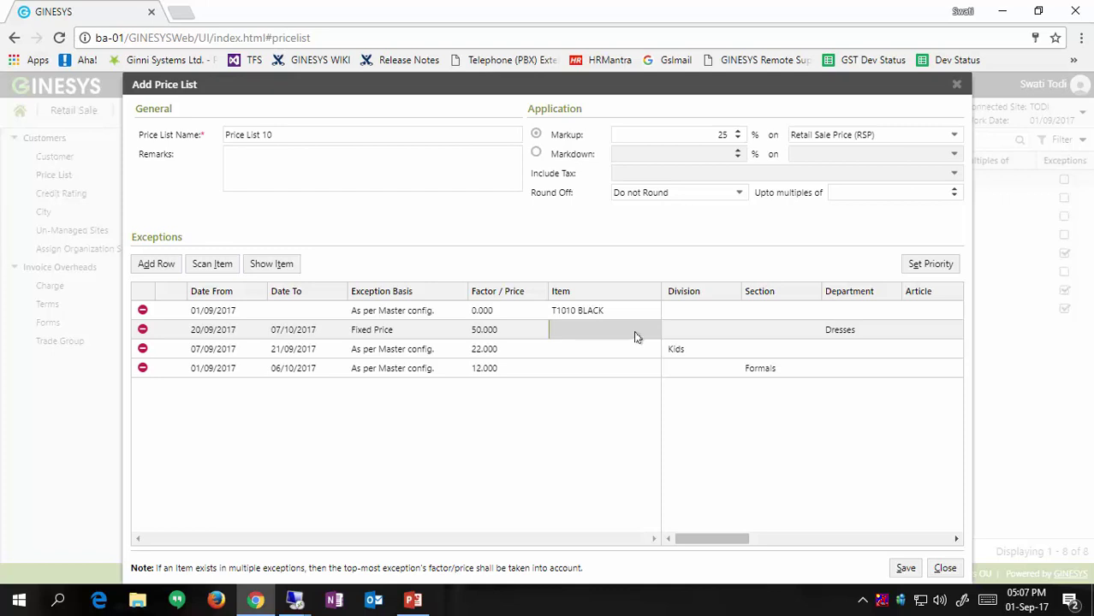